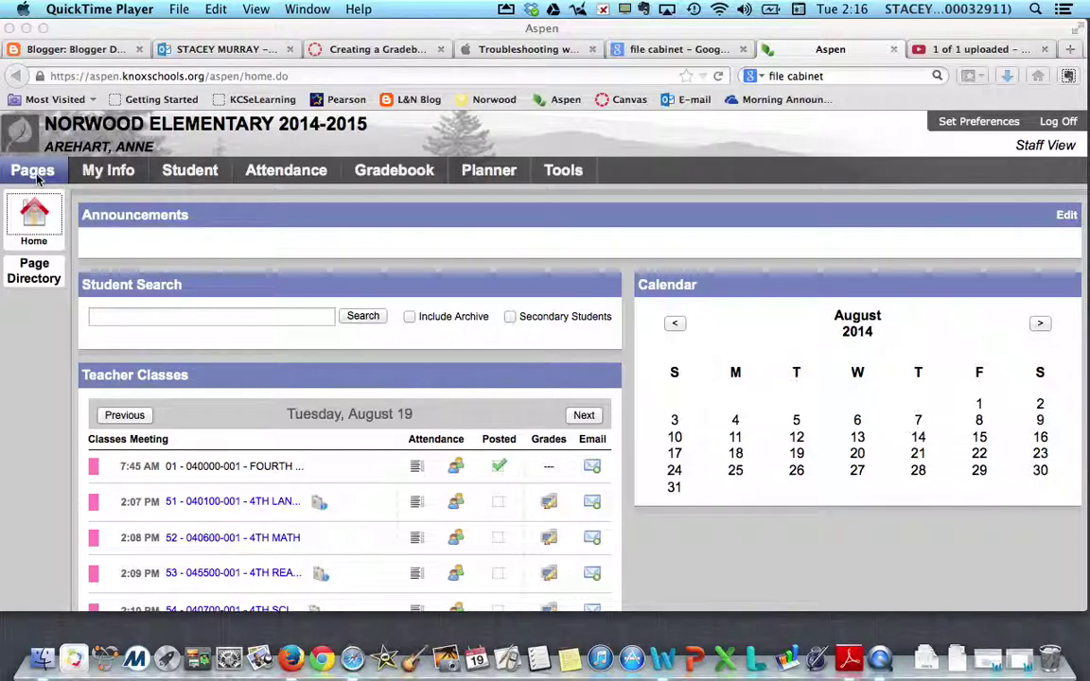
# - Bring Firefox forward and open Aspen's Gradebook list of the seven 4th-grade classes
pyautogui.click(402, 177)
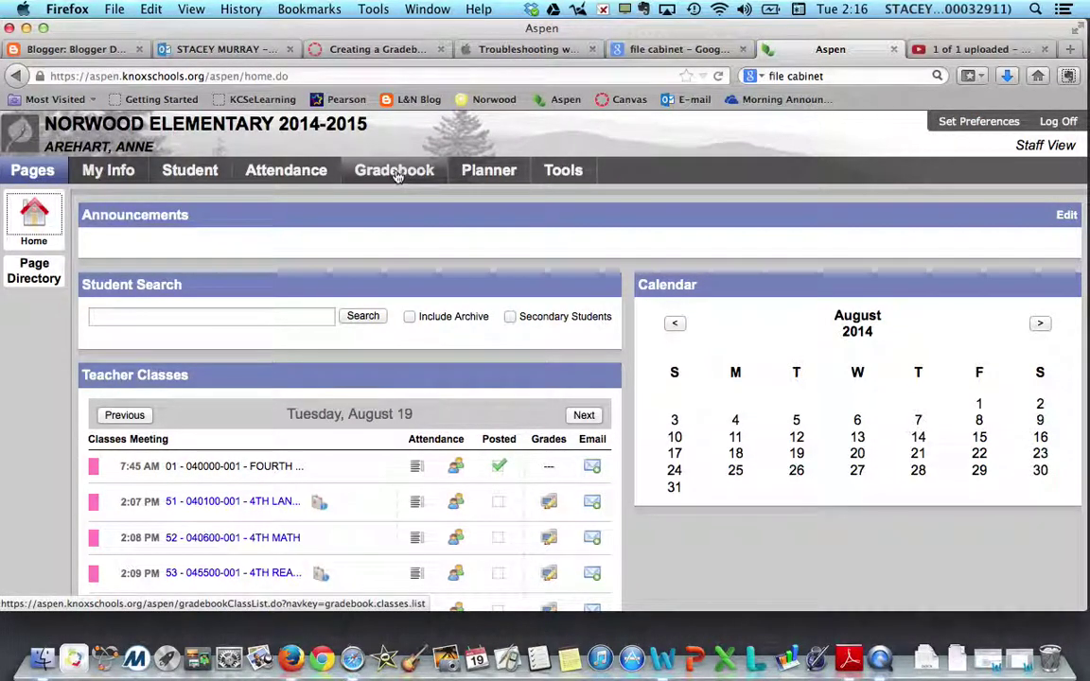
pyautogui.click(397, 177)
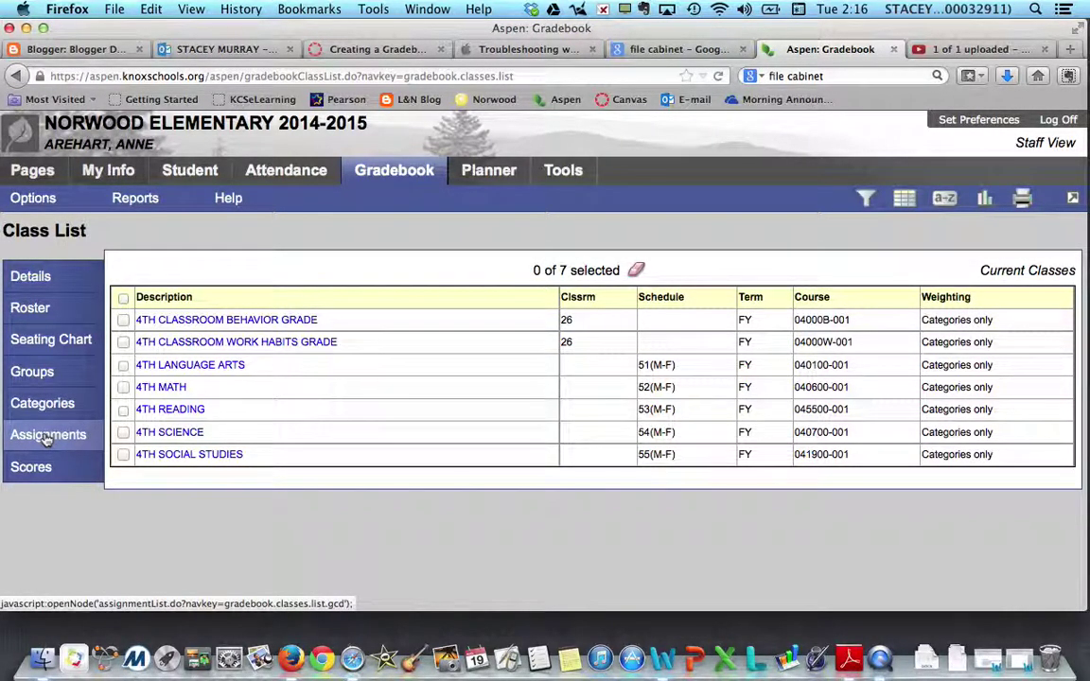
# - Select 4TH LANGUAGE ARTS and show its assignments, listing Weekly Test-Reading
pyautogui.click(123, 365)
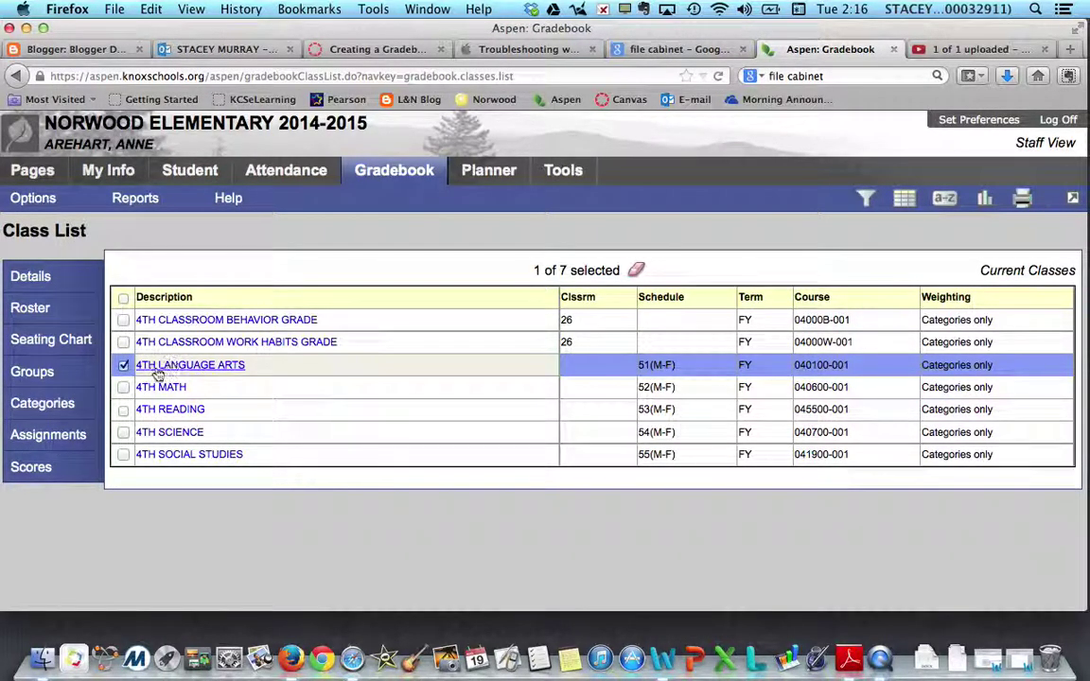
pyautogui.click(43, 438)
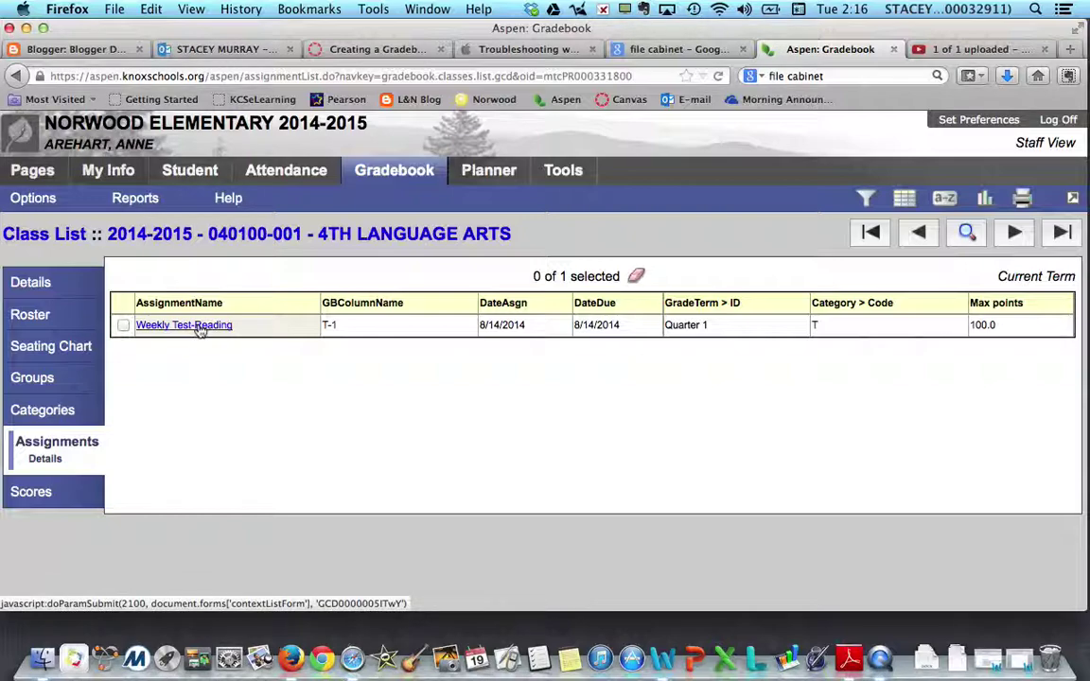
# - Add a new assignment for 4th Language Arts and pick category T from the lookup
pyautogui.click(36, 203)
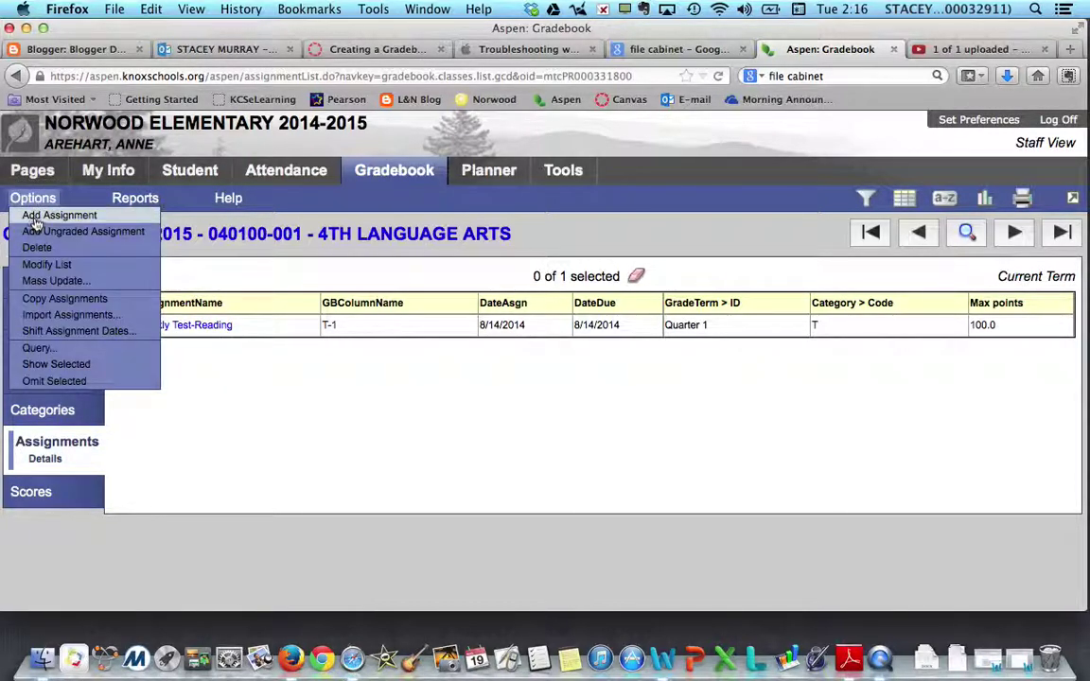
pyautogui.click(35, 217)
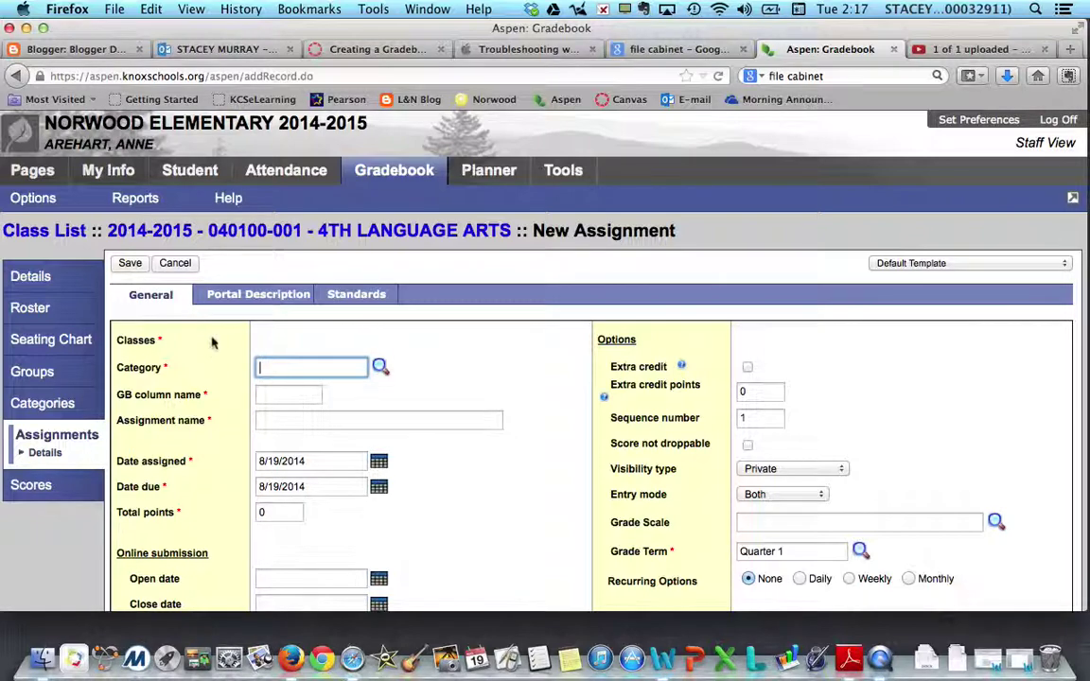
pyautogui.click(379, 367)
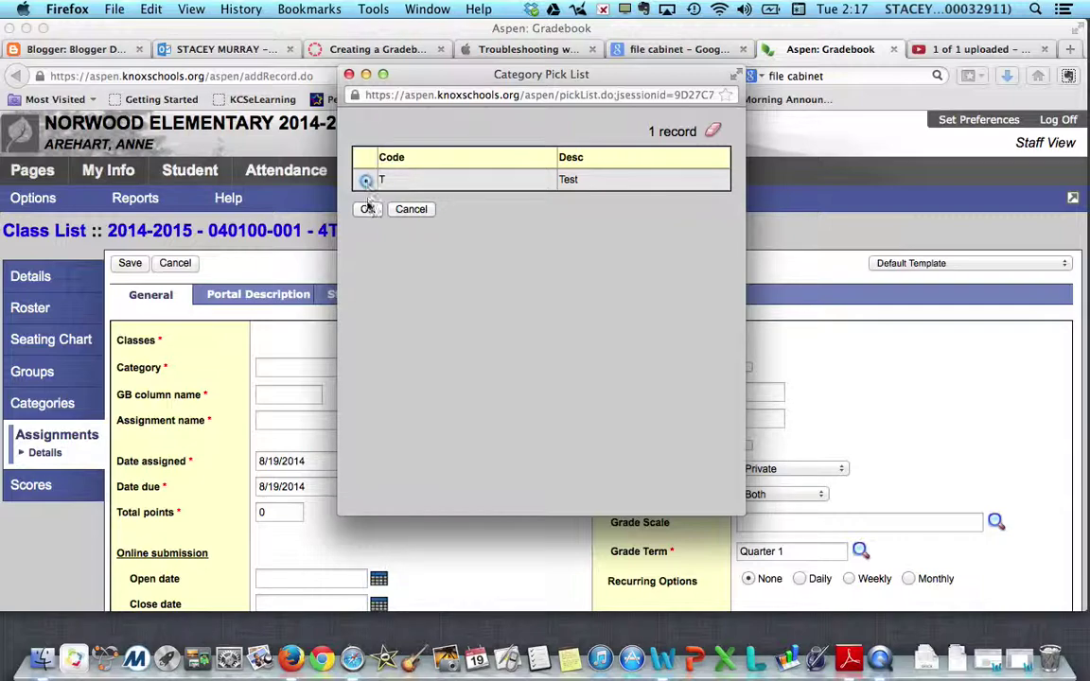
pyautogui.click(368, 209)
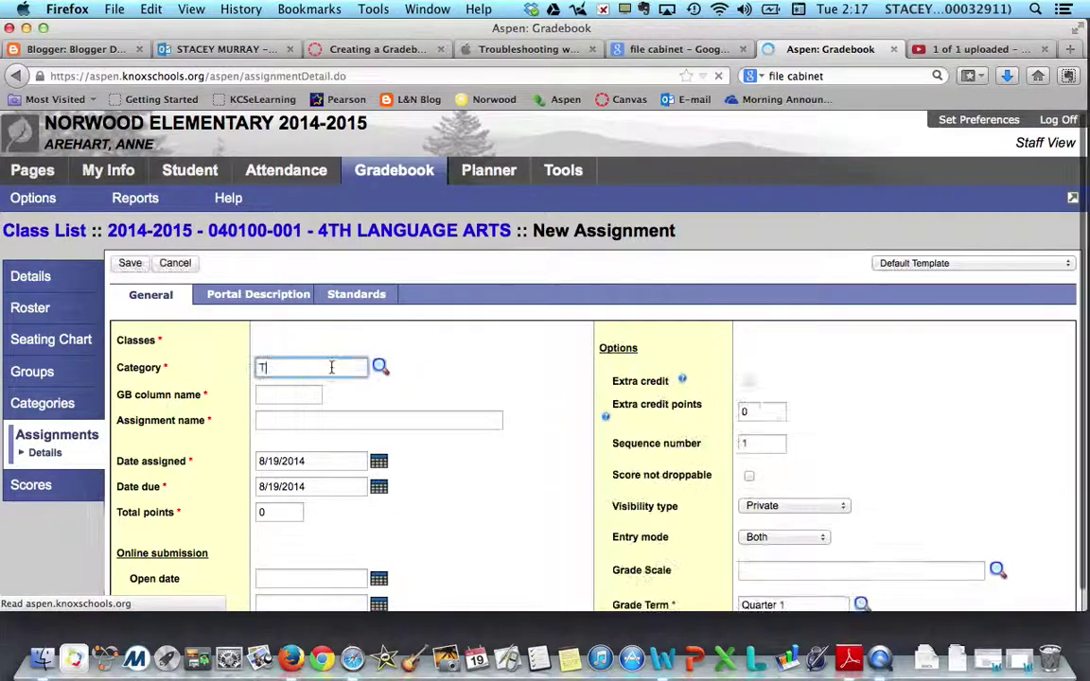
pyautogui.click(262, 396)
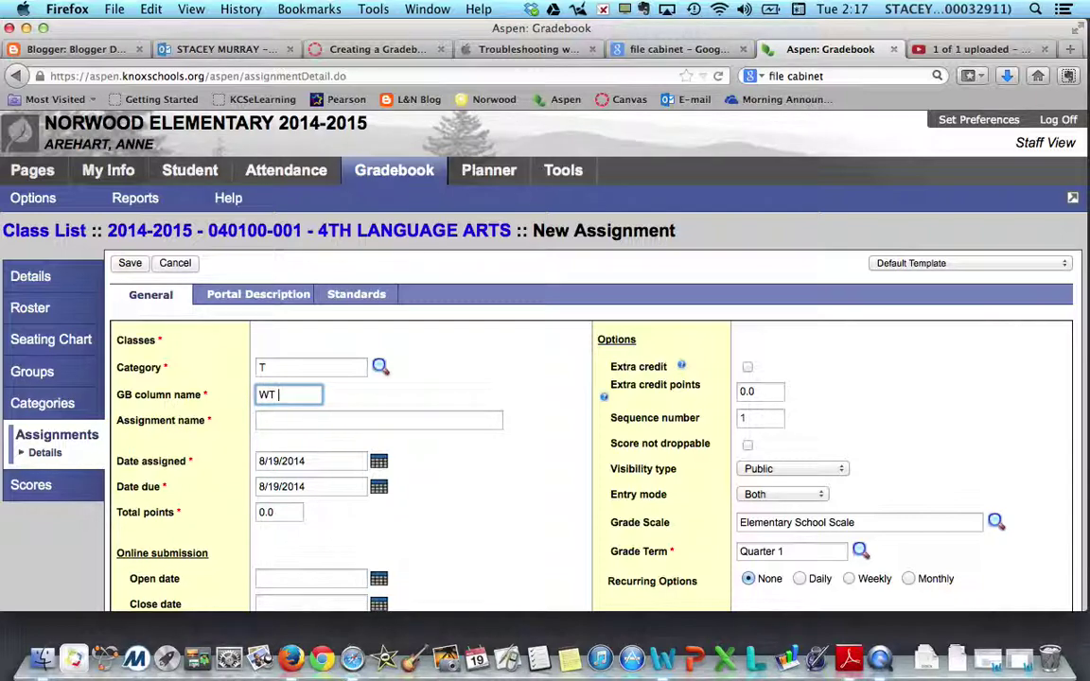
# - Enter column name WT 1 and assignment name Weekly Test 1, leaving both dates at 8/19/2014
pyautogui.click(378, 420)
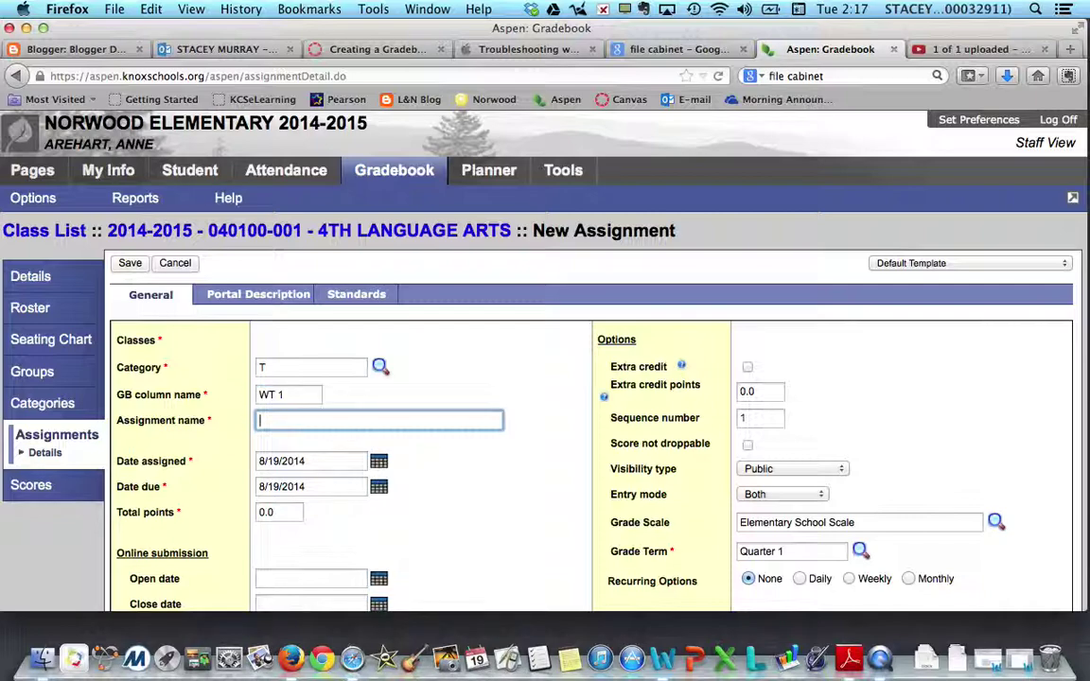
pyautogui.write('Wee')
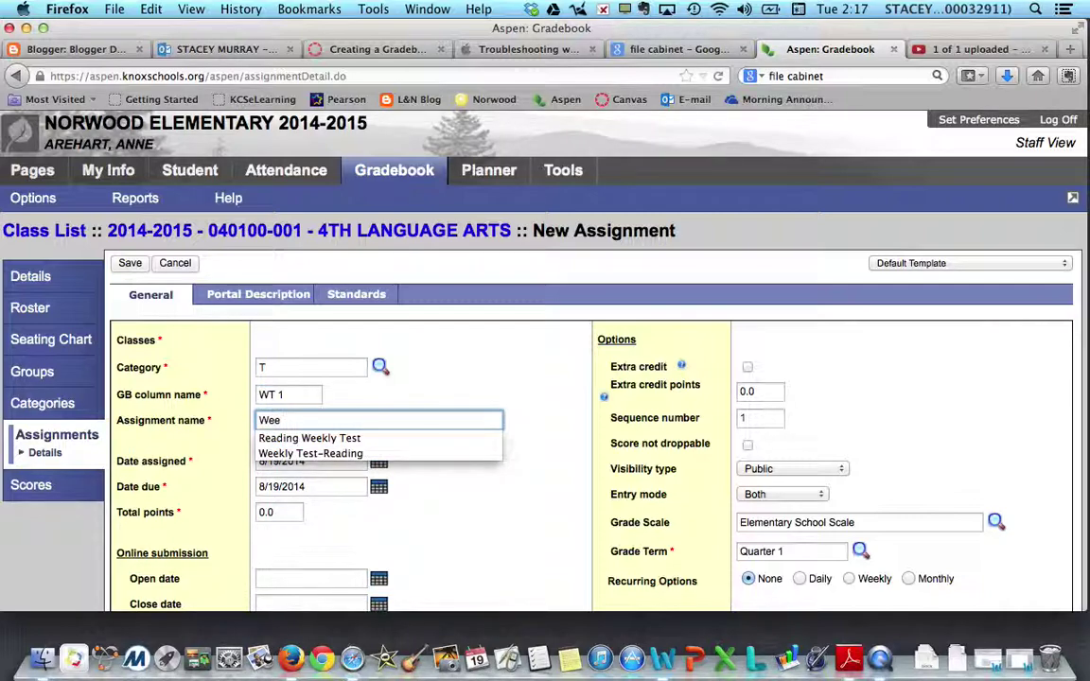
pyautogui.write('kly Test 1')
pyautogui.scroll(-4, 499, 471)
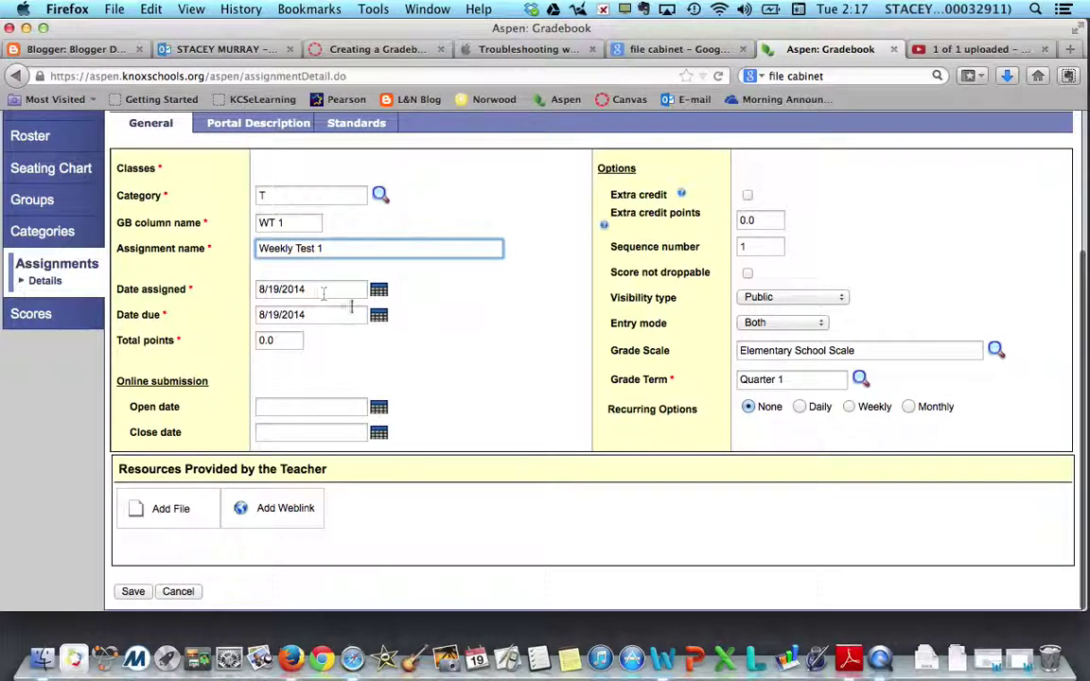
pyautogui.click(380, 292)
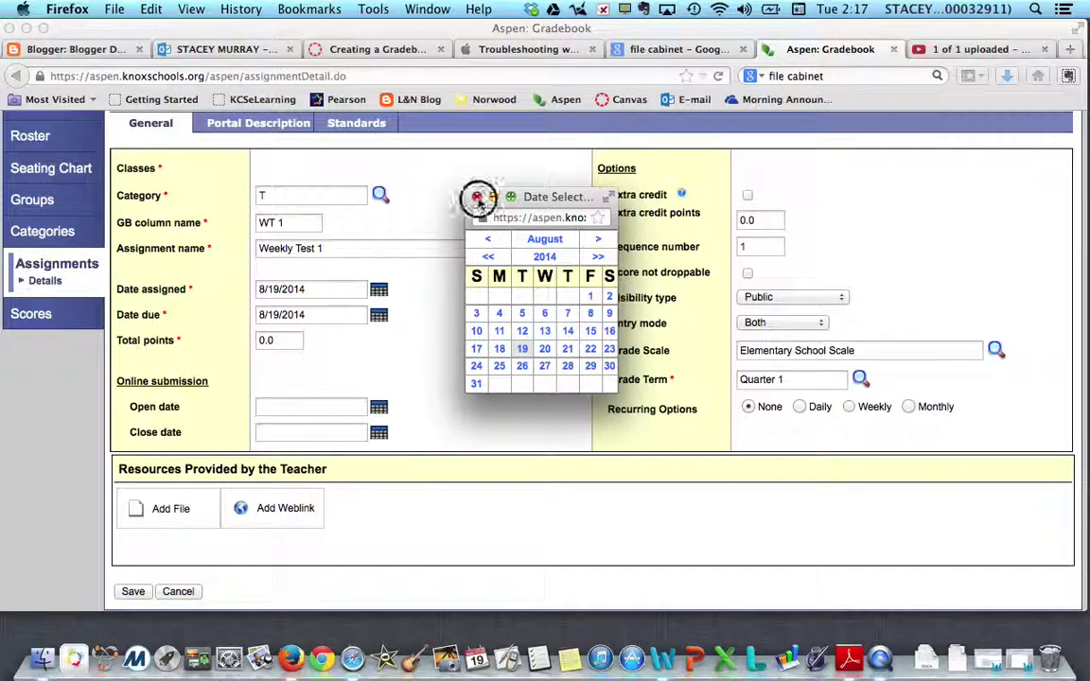
pyautogui.click(477, 197)
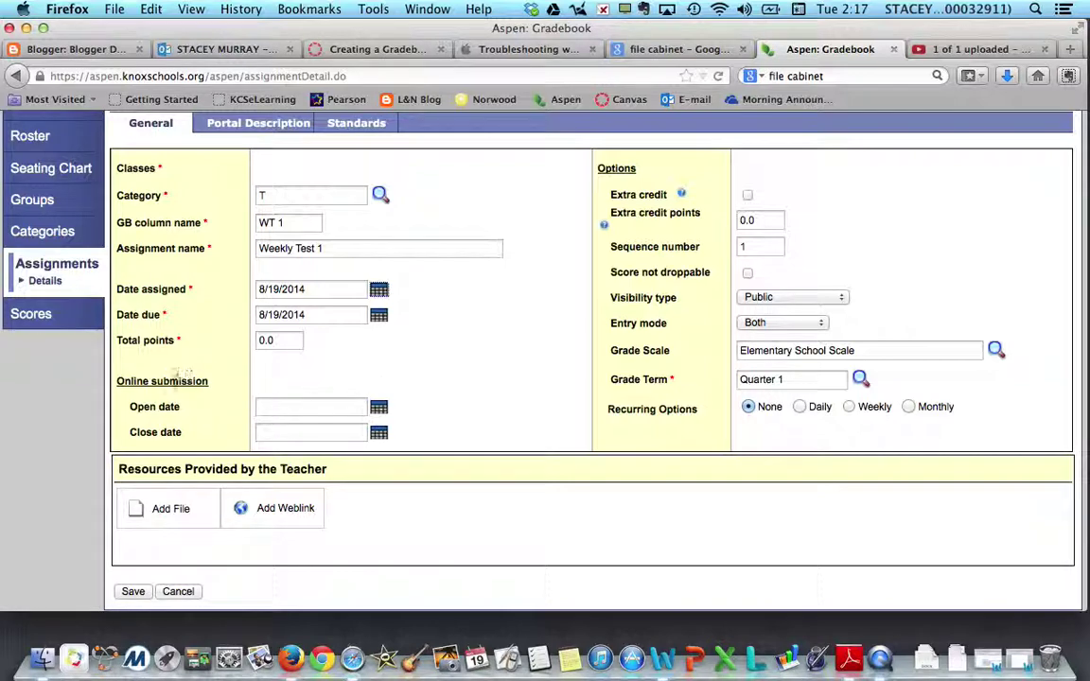
# - Set the assignment's visibility to Private and keep entry mode at Both
pyautogui.click(313, 431)
pyautogui.scroll(1, 412, 407)
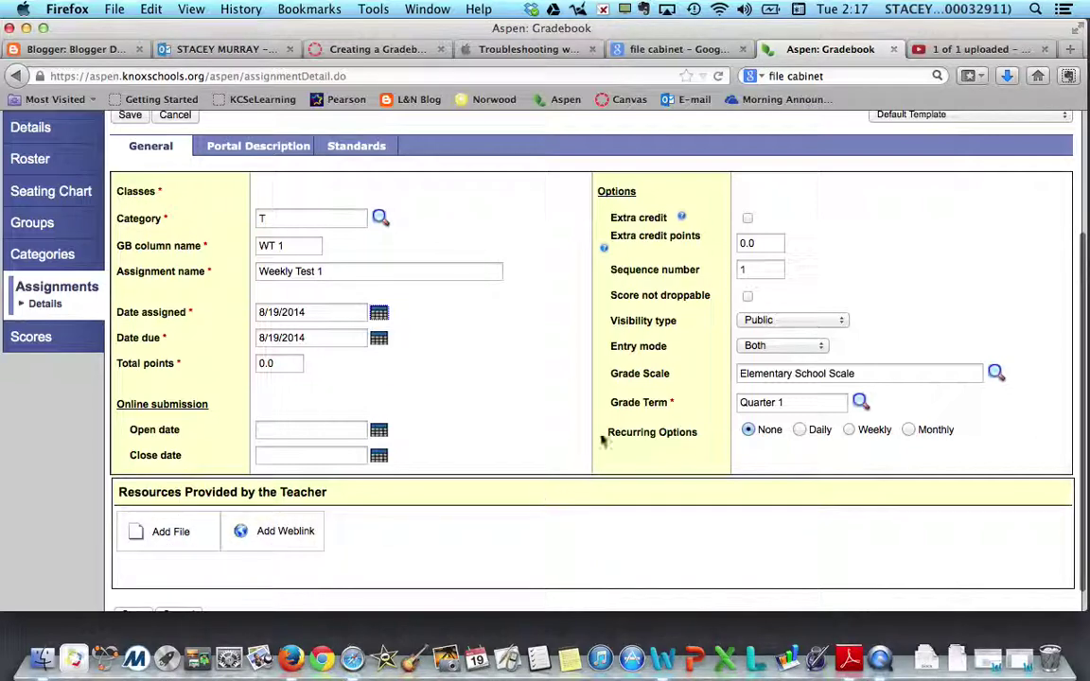
pyautogui.scroll(1, 601, 440)
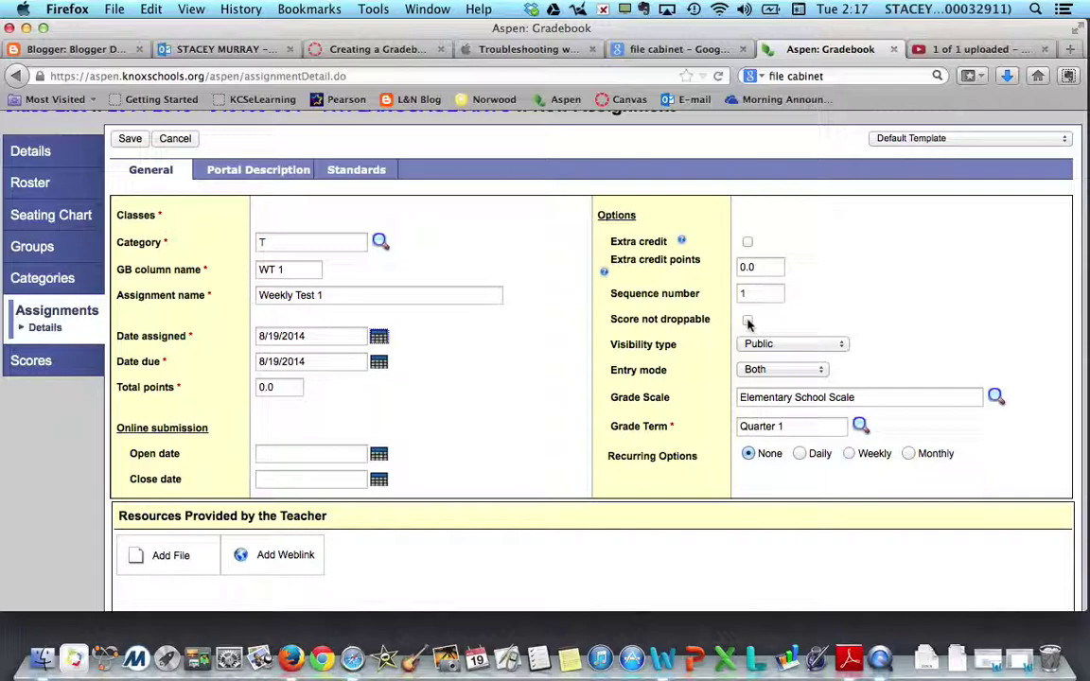
pyautogui.click(841, 349)
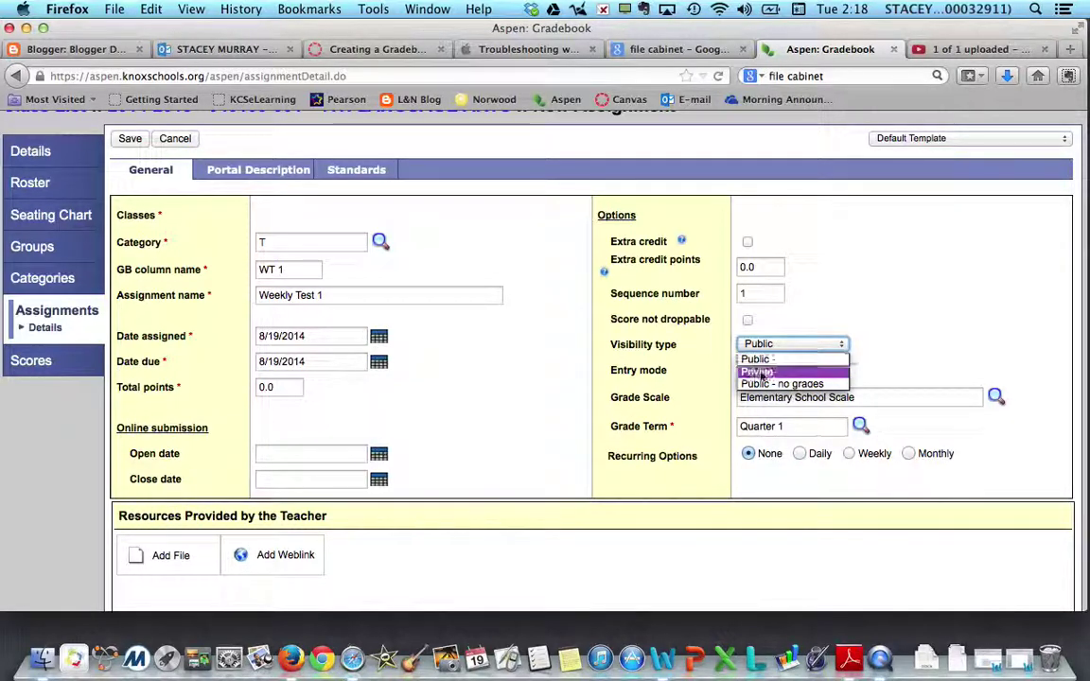
pyautogui.click(763, 373)
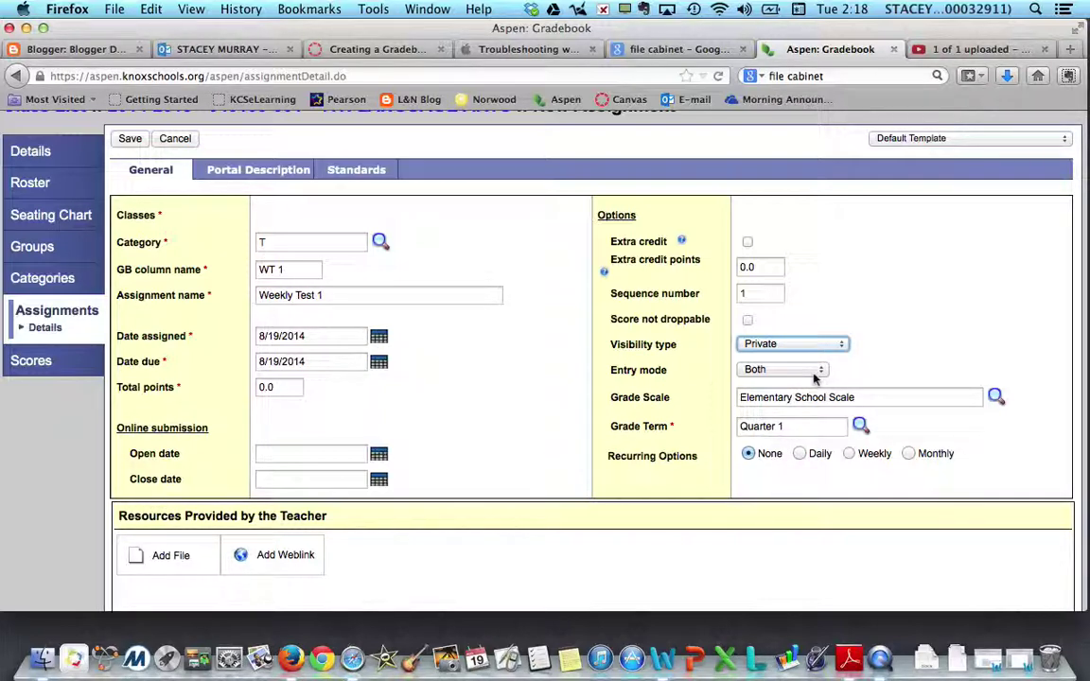
pyautogui.click(815, 371)
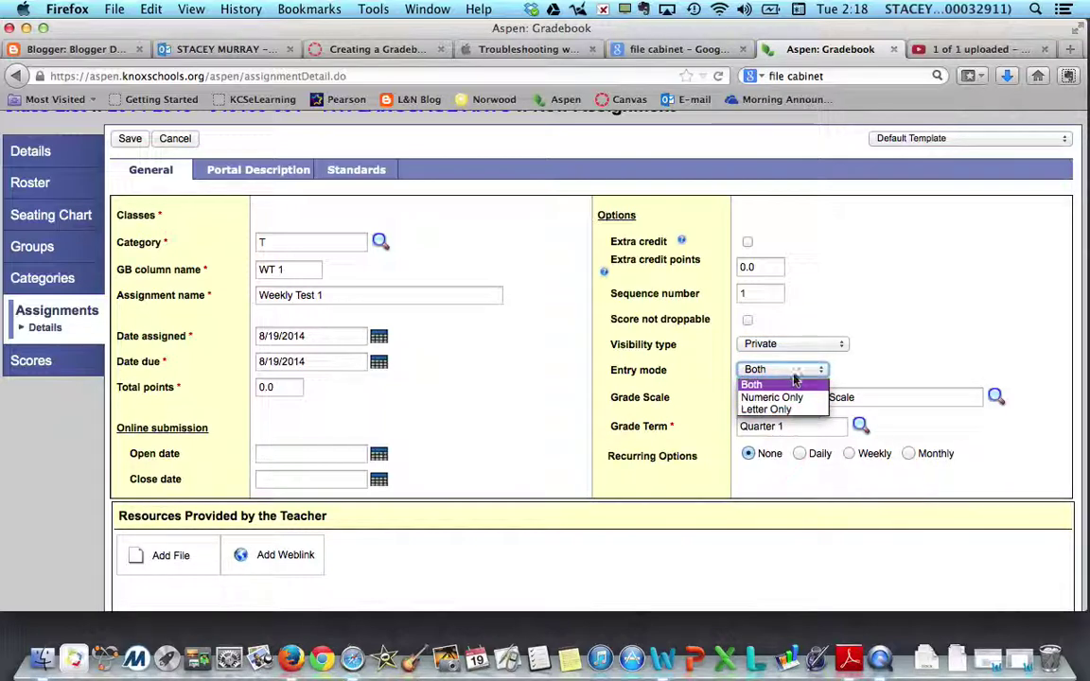
pyautogui.click(786, 385)
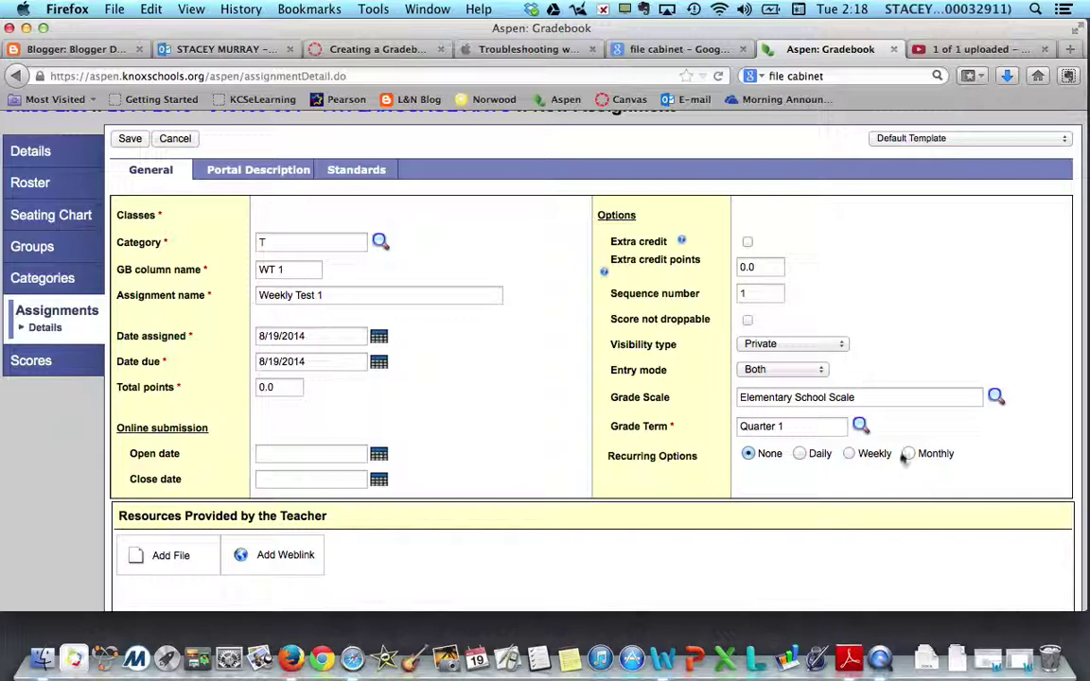
pyautogui.click(996, 398)
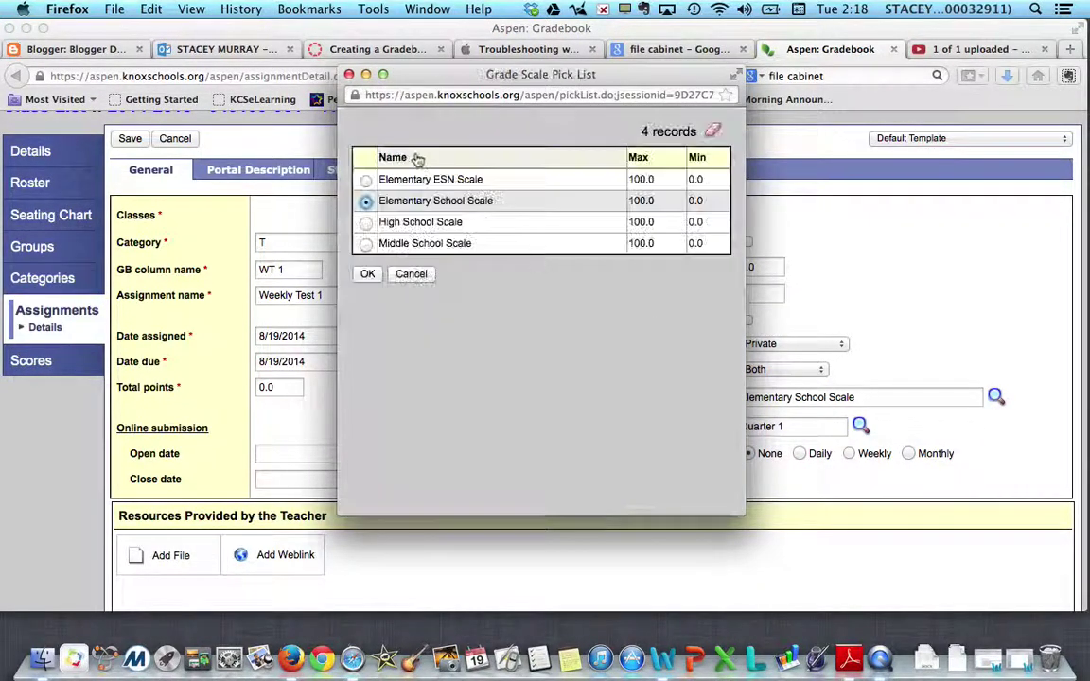
pyautogui.click(348, 74)
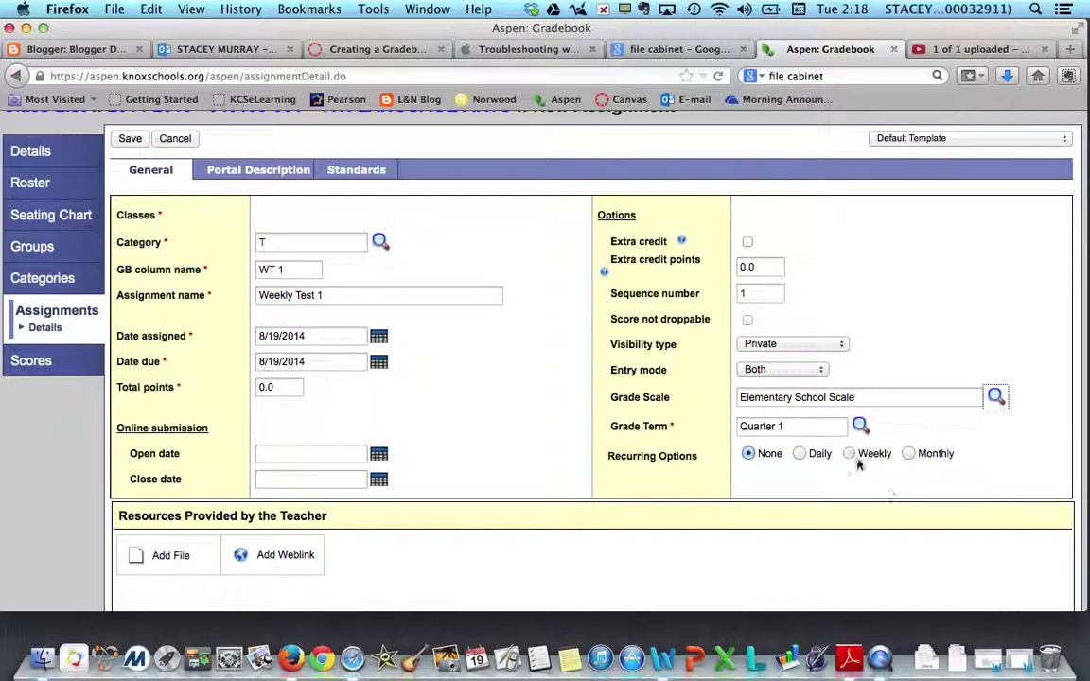
pyautogui.click(804, 456)
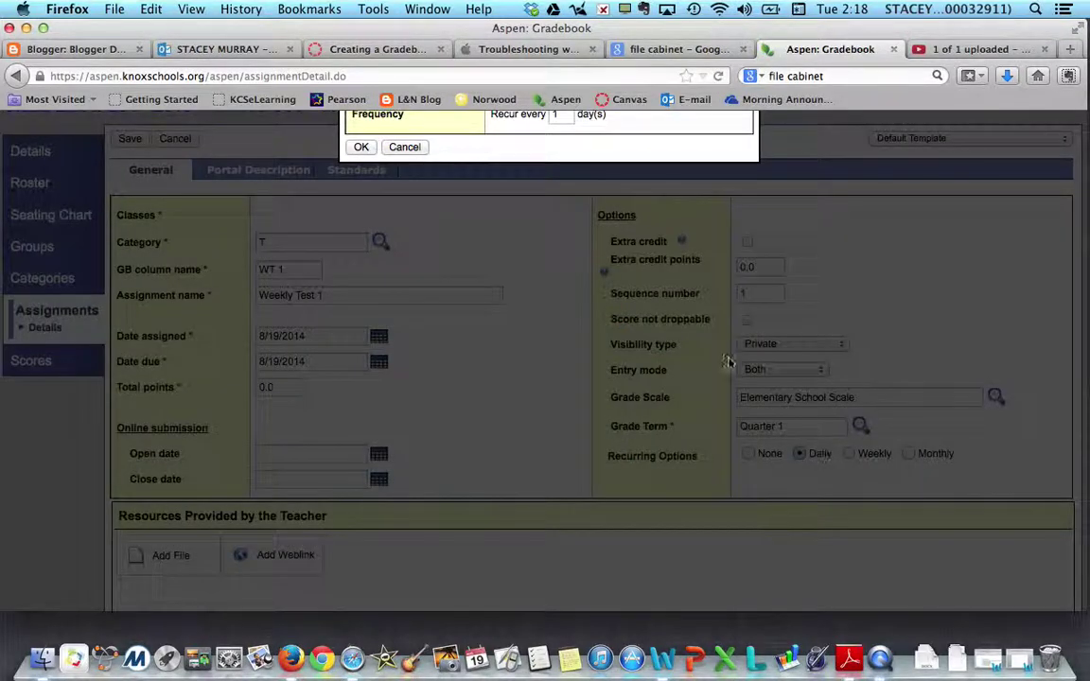
# - Try the Daily and Weekly recurrence options, cancelling each settings dialog
pyautogui.scroll(3, 724, 359)
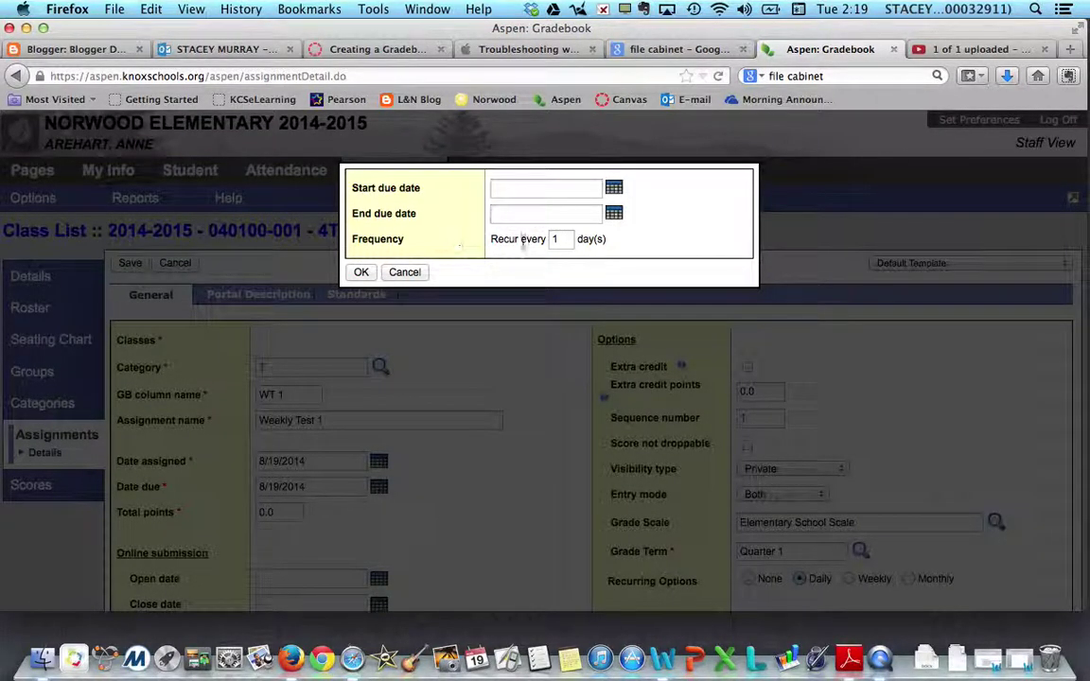
pyautogui.click(559, 240)
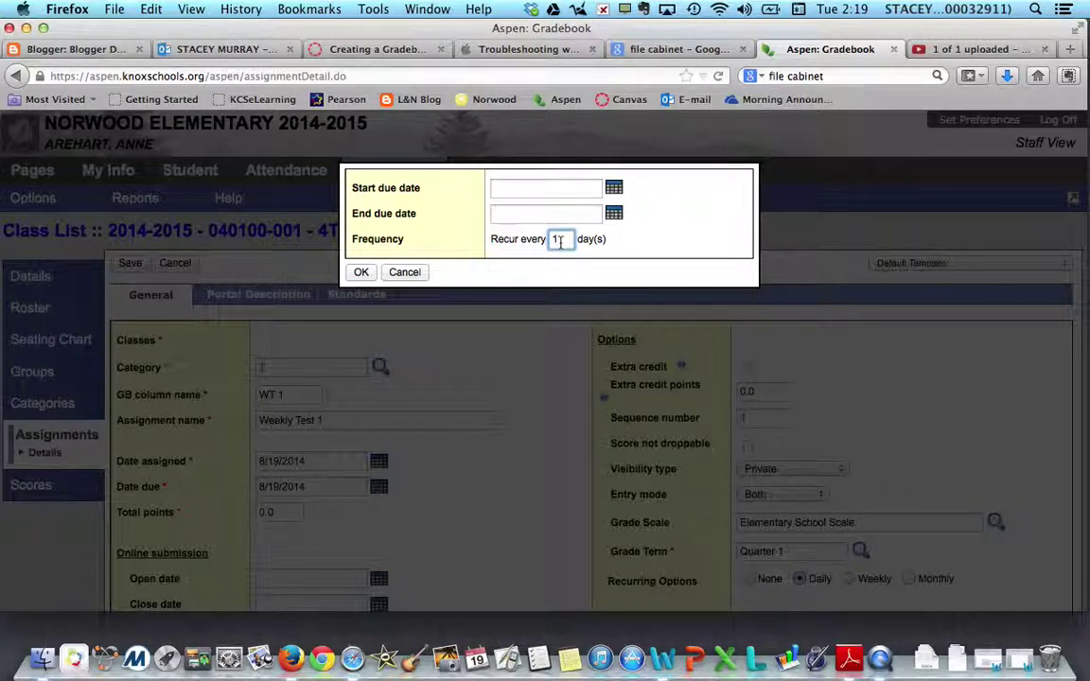
pyautogui.click(405, 273)
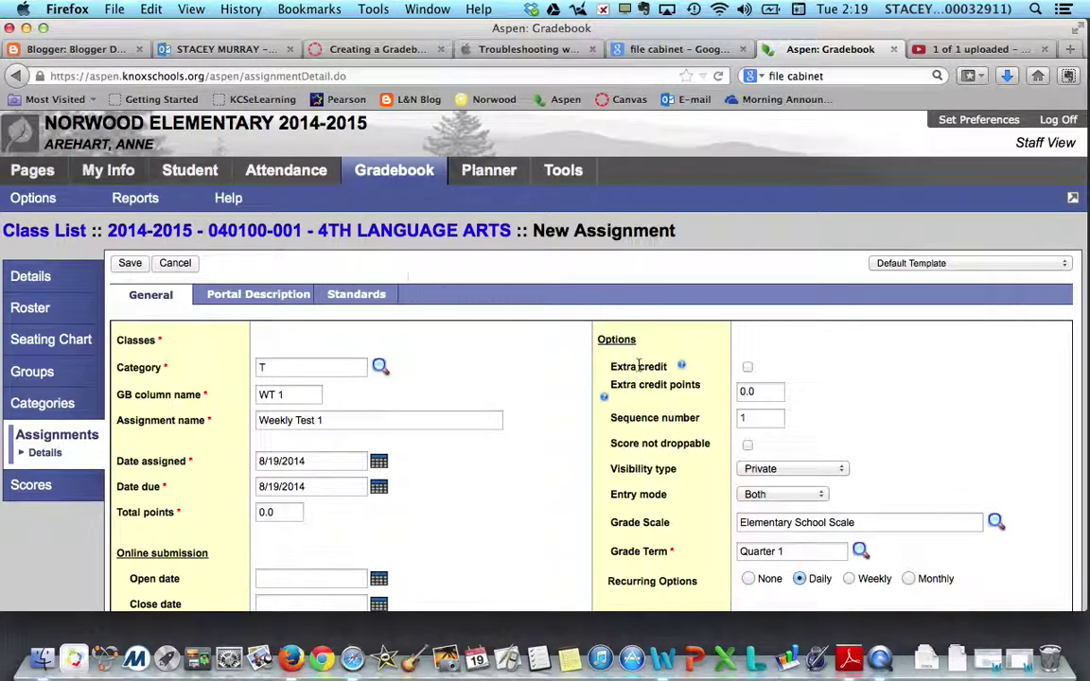
pyautogui.scroll(-2, 807, 426)
pyautogui.click(851, 478)
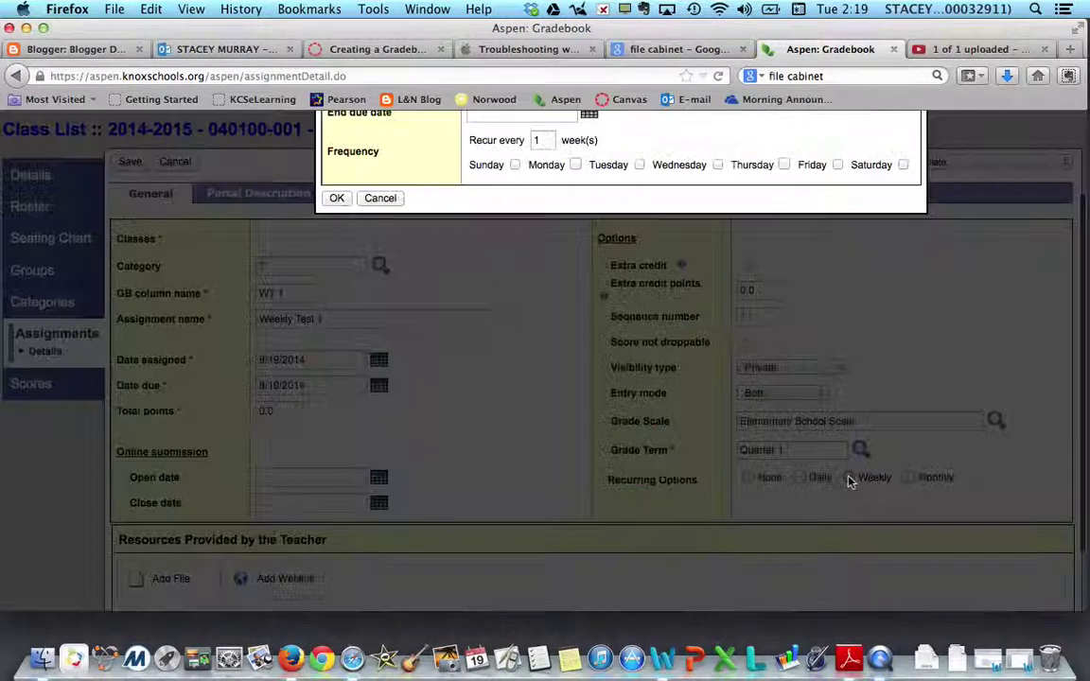
pyautogui.scroll(2, 660, 436)
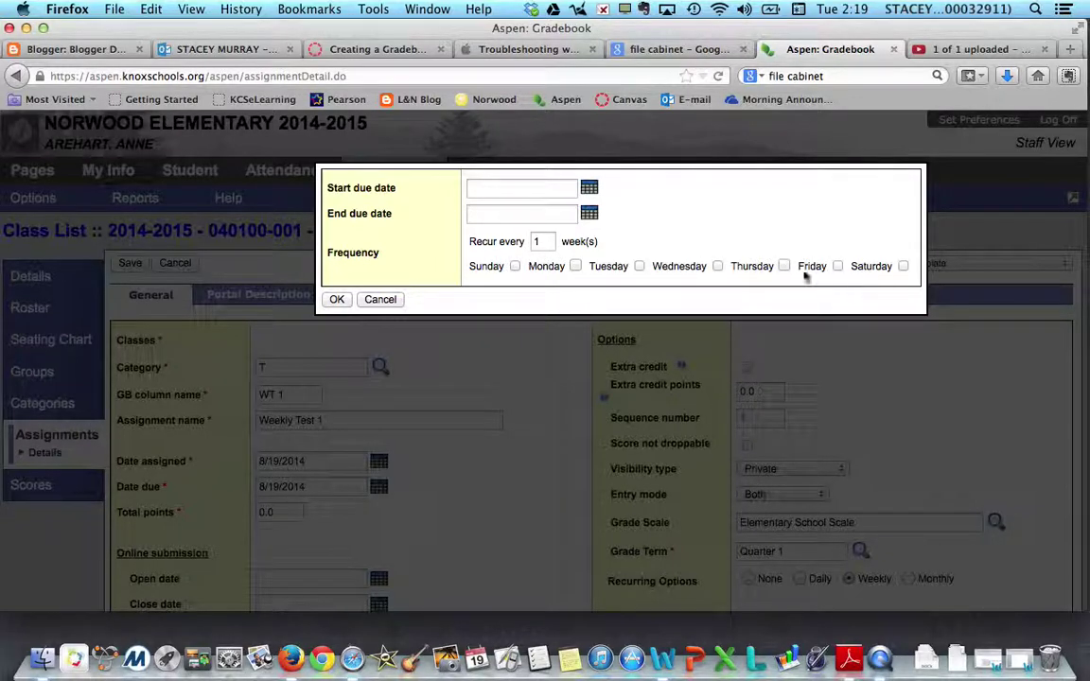
pyautogui.click(379, 299)
# - Choose Monthly recurrence and close its dialog with Monthly still selected
pyautogui.scroll(-2, 774, 389)
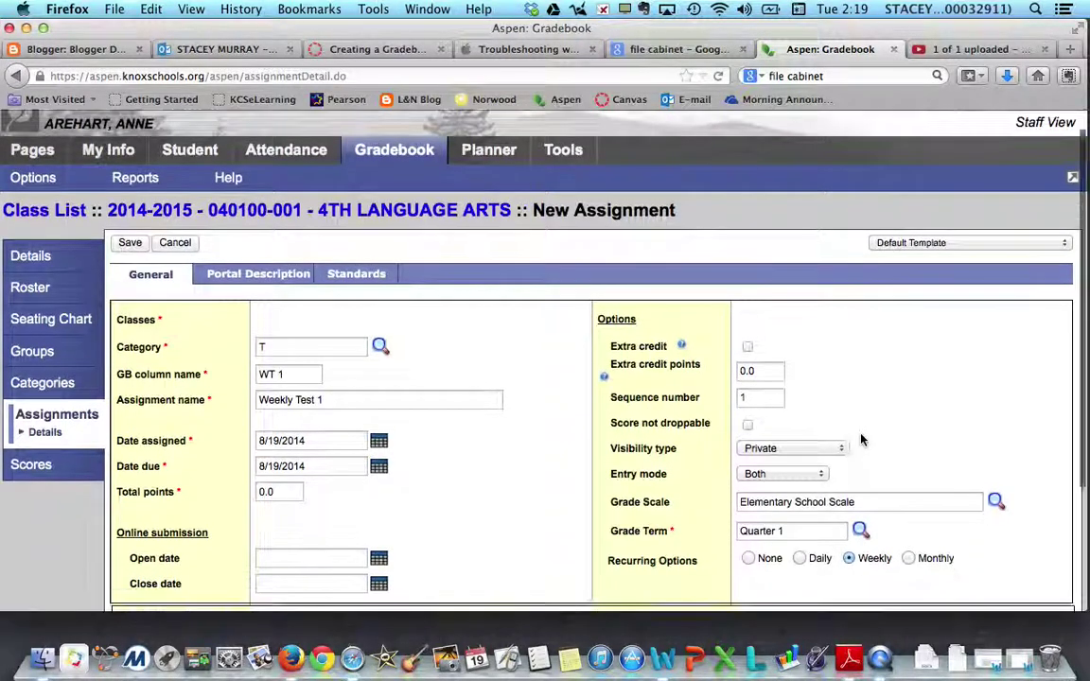
pyautogui.click(908, 512)
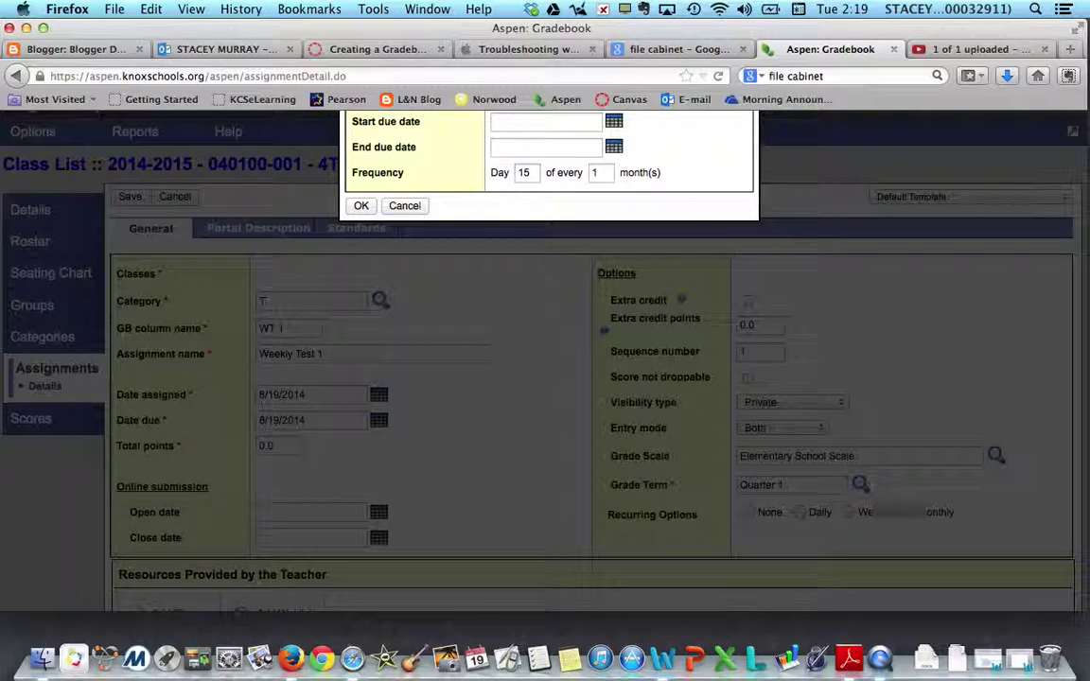
pyautogui.scroll(2, 911, 386)
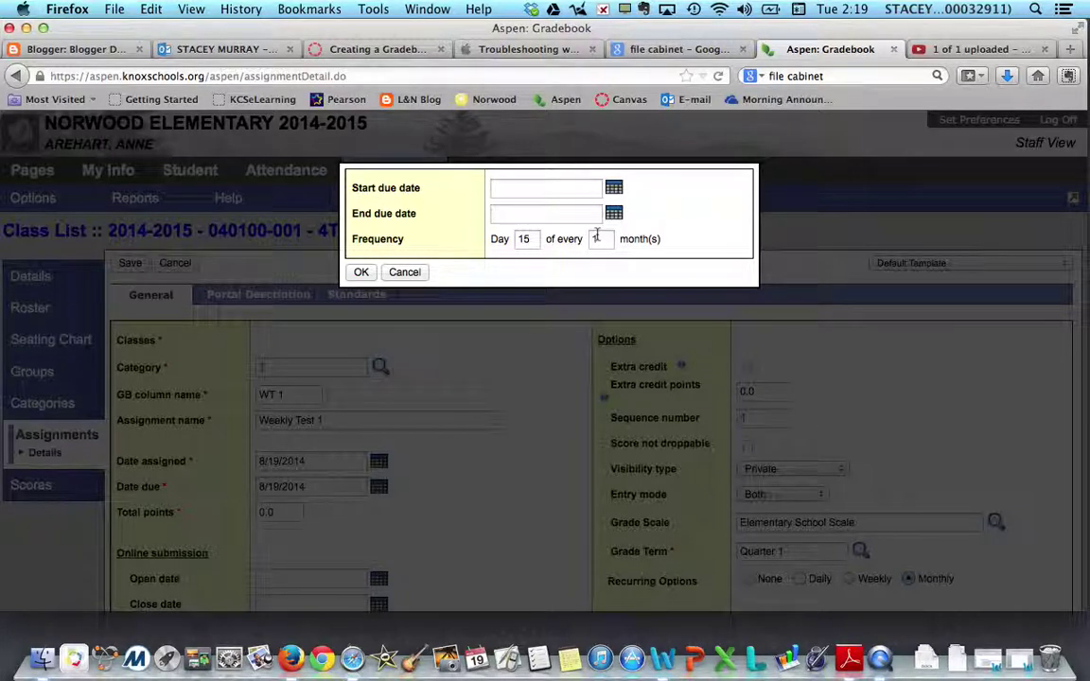
pyautogui.click(404, 272)
pyautogui.scroll(-3, 810, 402)
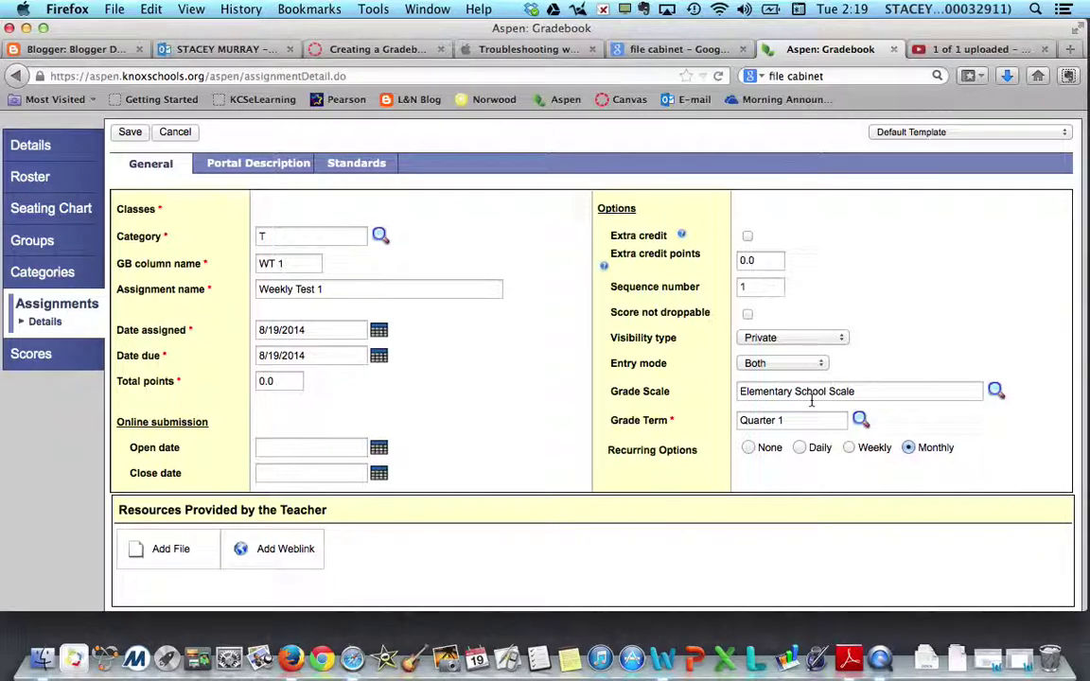
pyautogui.scroll(-1, 457, 414)
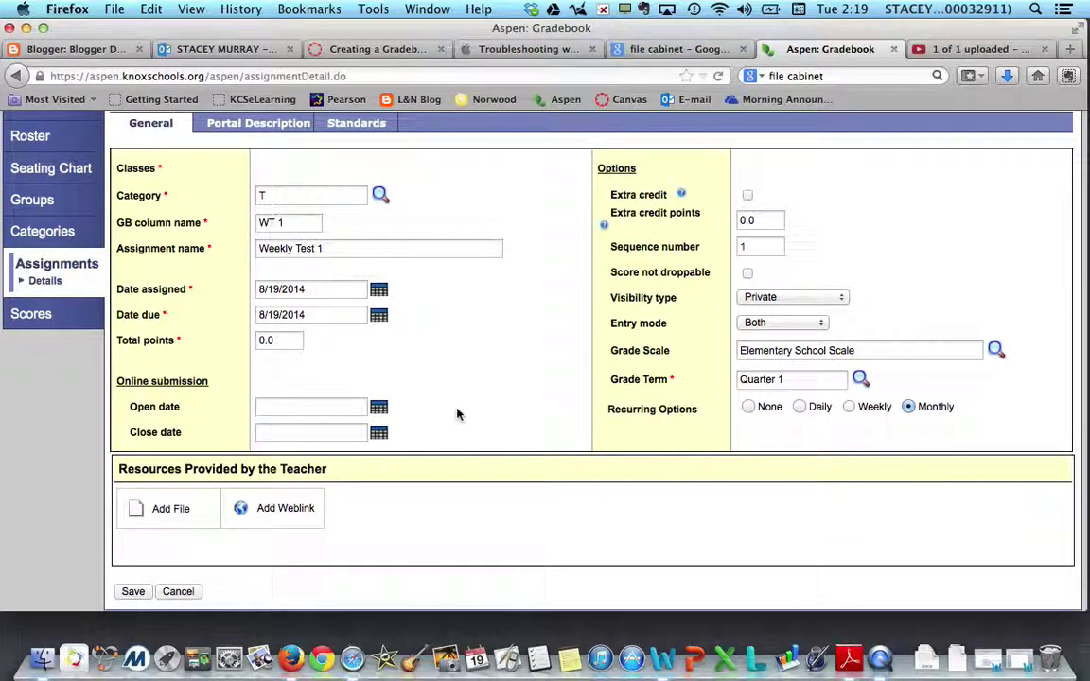
pyautogui.scroll(4, 458, 414)
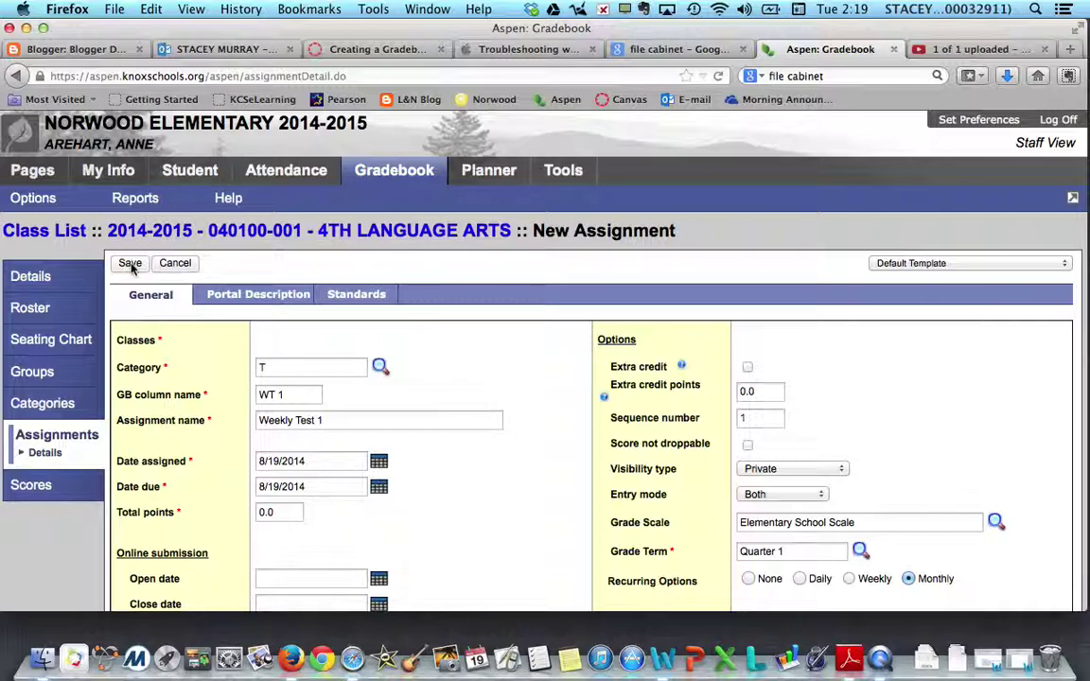
pyautogui.scroll(-4, 142, 498)
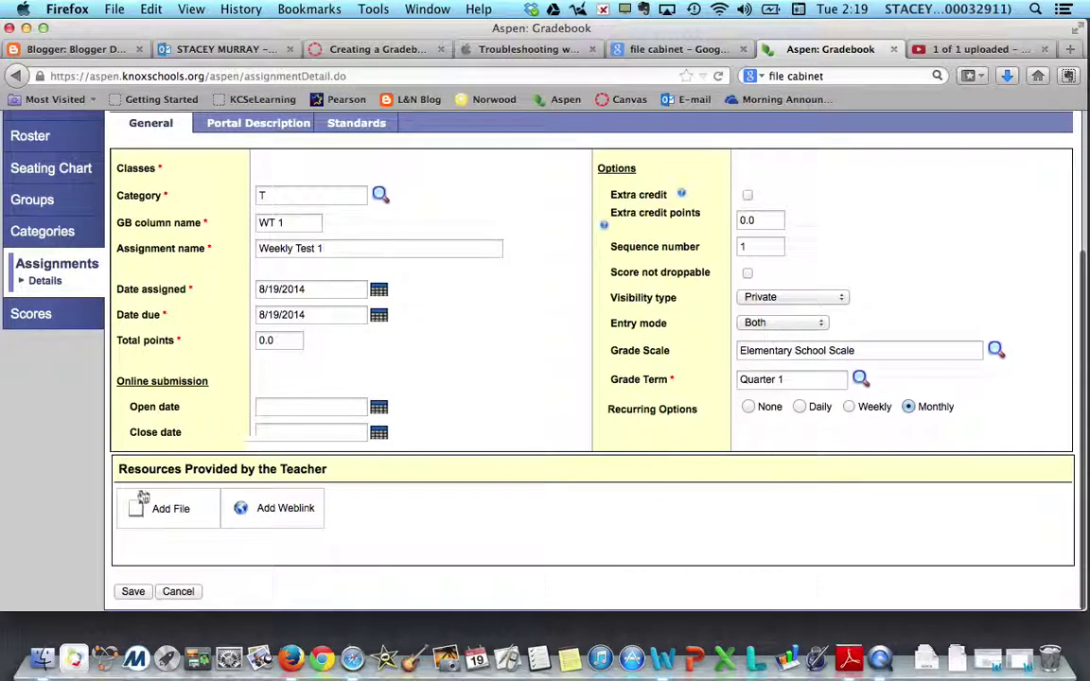
pyautogui.scroll(4, 515, 405)
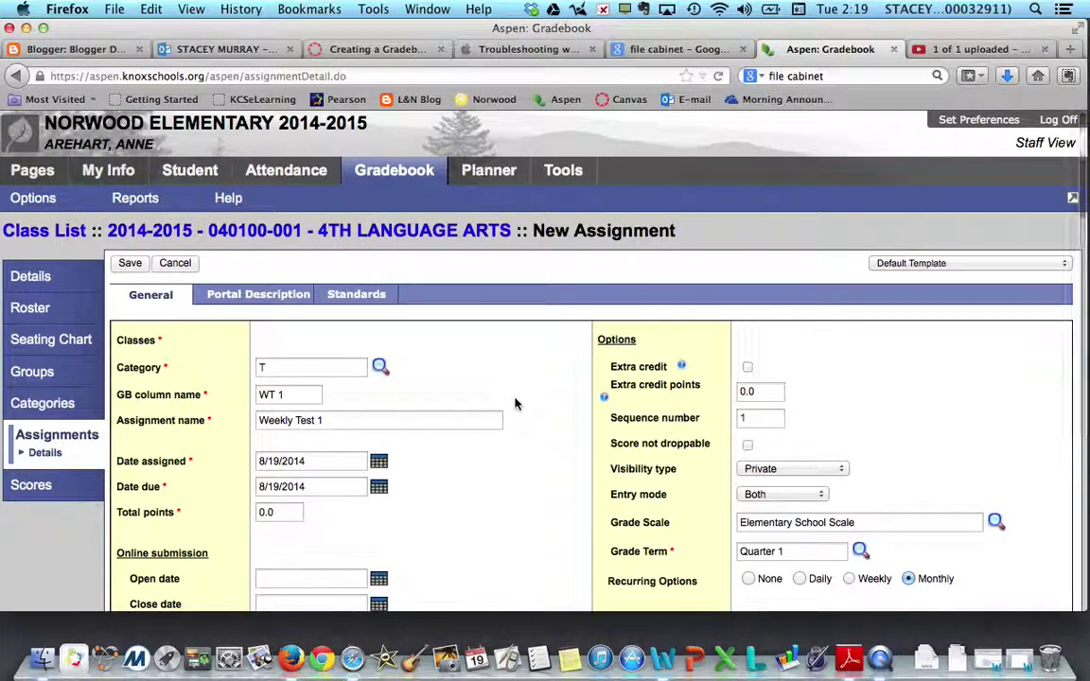